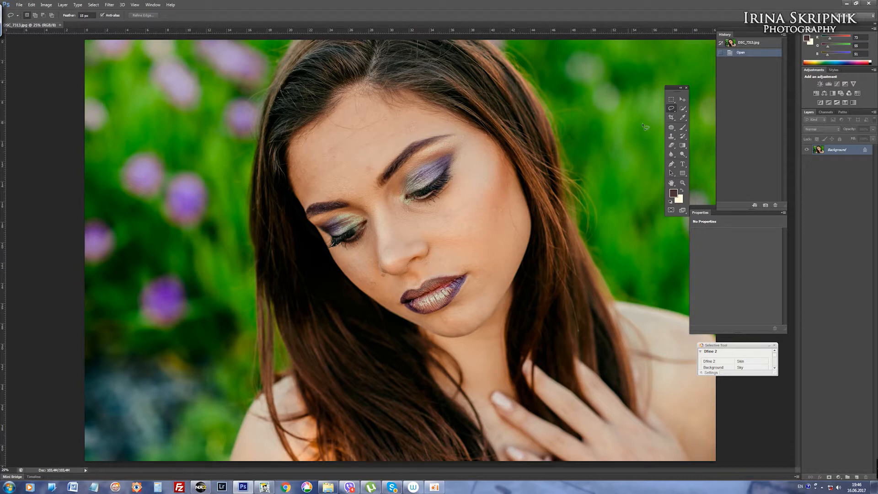
Step: Retouch the blemishes and stray hairs on the forehead with the Patch Tool using nearby clean skin
click(672, 128)
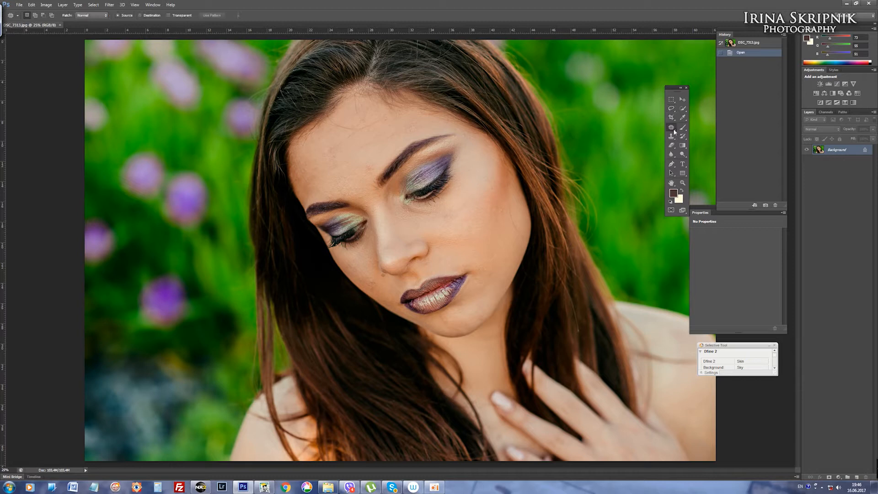
right_click(673, 131)
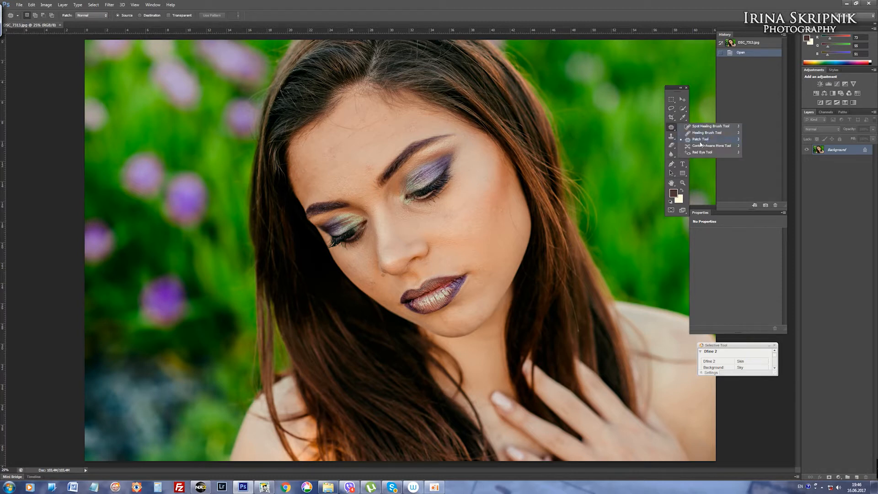
click(688, 139)
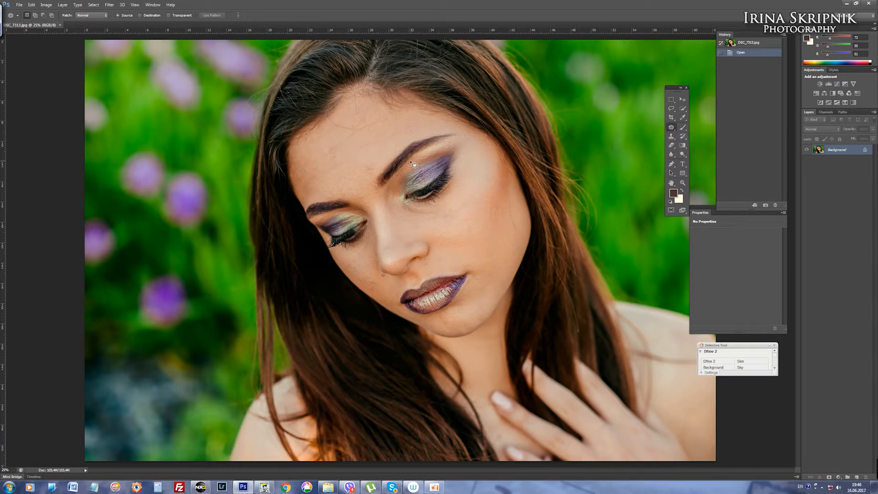
key(ctrl+plus)
mouse_move(362, 136)
mouse_down()
mouse_move(359, 148)
mouse_move(358, 133)
mouse_move(371, 125)
mouse_move(375, 154)
mouse_up()
key(ctrl+d)
mouse_move(309, 124)
mouse_down()
mouse_move(316, 122)
mouse_move(302, 140)
mouse_move(283, 138)
mouse_move(291, 139)
mouse_up()
drag(291, 139, 321, 154)
key(ctrl+d)
Step: Patch the skin flaws between the eyebrows and on the shaded cheek beside the mouth
drag(357, 189, 358, 191)
drag(358, 191, 374, 204)
drag(360, 291, 364, 290)
drag(365, 291, 339, 274)
mouse_move(339, 277)
mouse_down()
mouse_move(353, 280)
mouse_move(350, 291)
mouse_move(378, 283)
mouse_move(381, 297)
mouse_up()
key(ctrl+d)
Step: Patch the marks under the eye and on the lit cheek, then clear the selection
drag(451, 260, 457, 262)
drag(462, 201, 462, 203)
drag(462, 204, 504, 202)
mouse_move(503, 203)
mouse_down()
mouse_move(510, 208)
mouse_move(502, 206)
mouse_up()
mouse_move(502, 207)
mouse_down()
mouse_move(512, 201)
mouse_move(511, 212)
mouse_move(538, 201)
mouse_move(535, 183)
mouse_up()
key(ctrl+d)
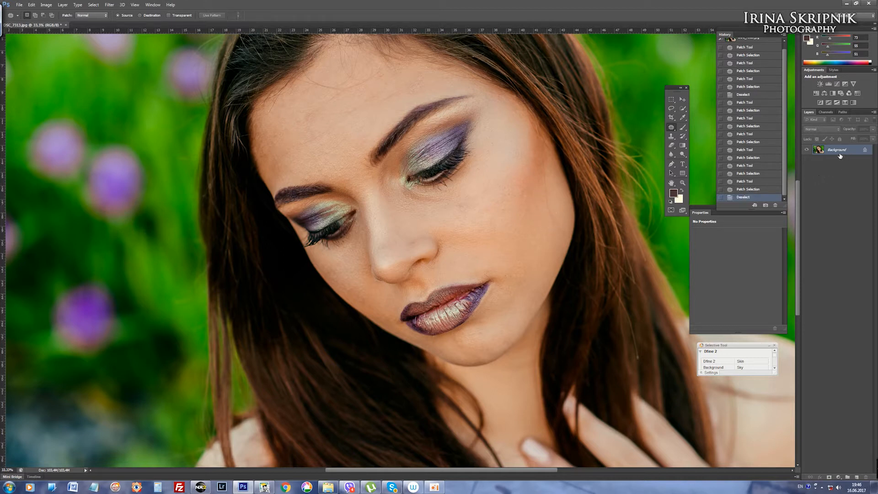
Step: Duplicate the Background layer and keep the copy selected
drag(842, 152, 857, 477)
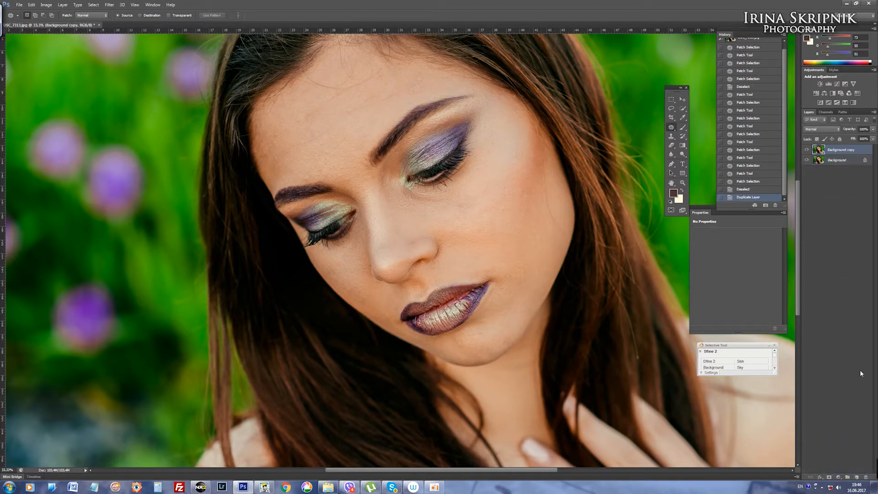
click(835, 160)
click(835, 150)
Step: Smooth the copied layer's skin with Imagenomic Portraiture at Fine +8, Medium +8, Large +7 and Threshold 27
click(110, 6)
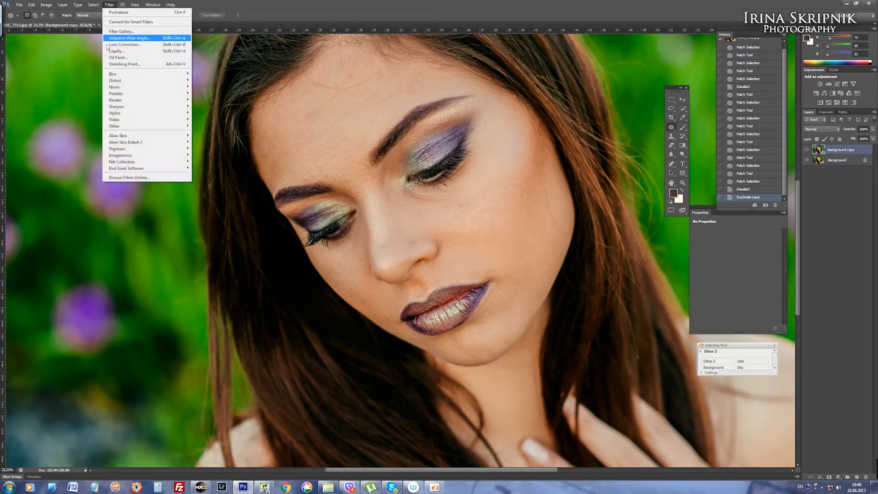
mouse_move(156, 158)
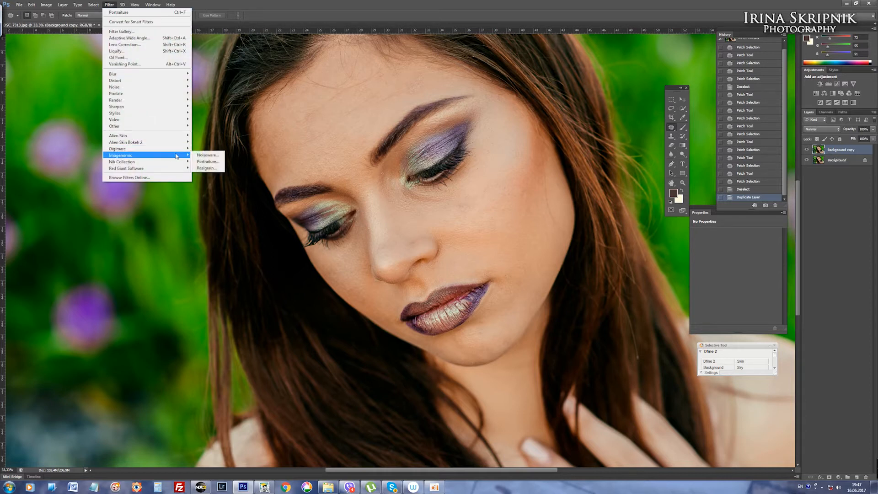
click(201, 163)
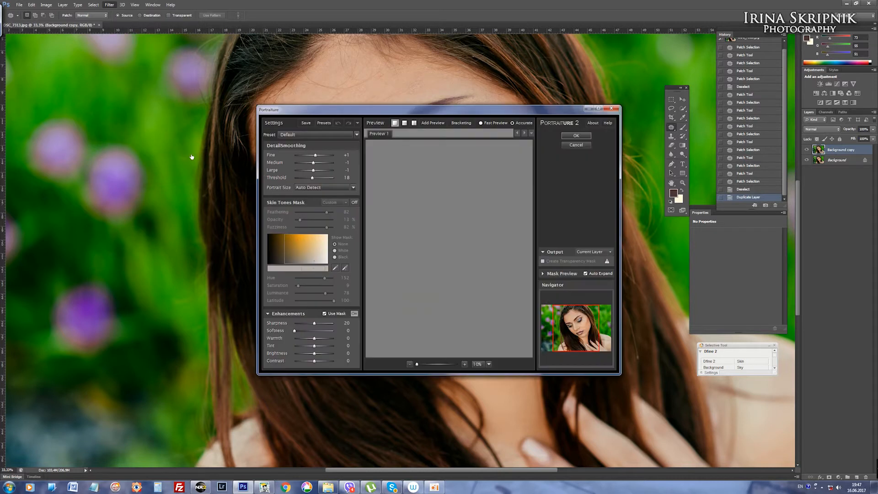
click(322, 161)
click(322, 170)
click(321, 178)
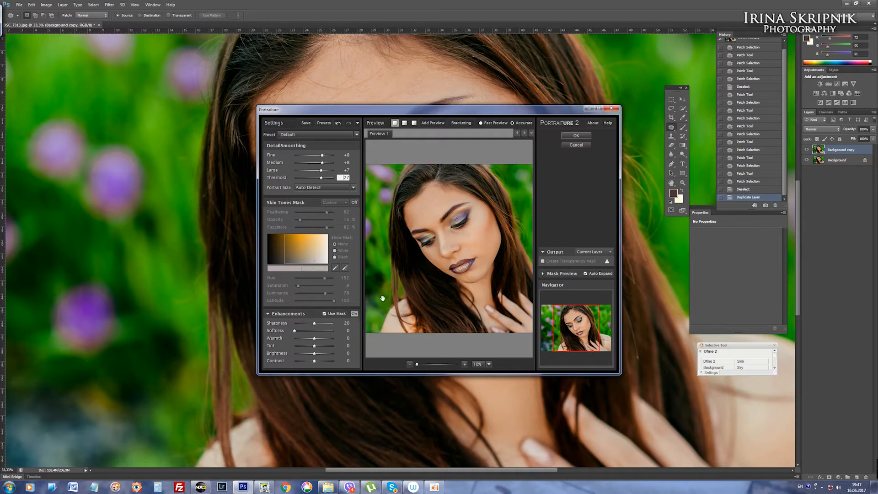
click(465, 363)
click(464, 364)
drag(478, 223, 412, 280)
drag(487, 245, 448, 269)
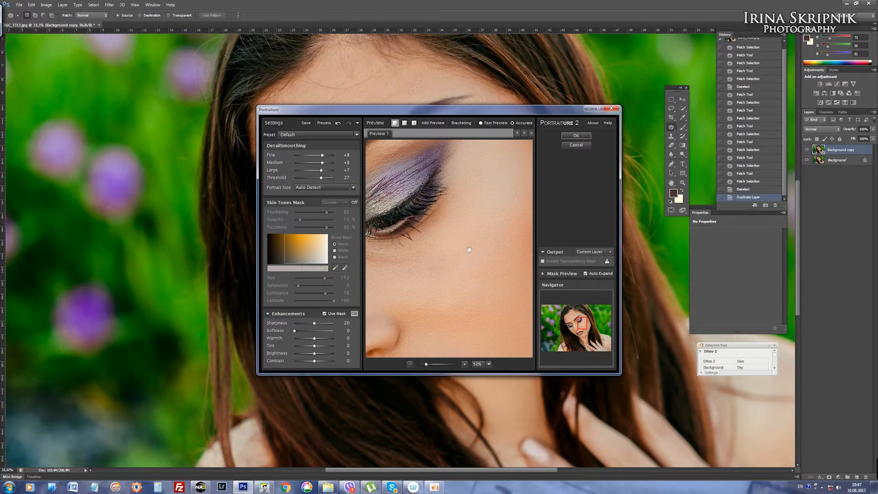
click(576, 136)
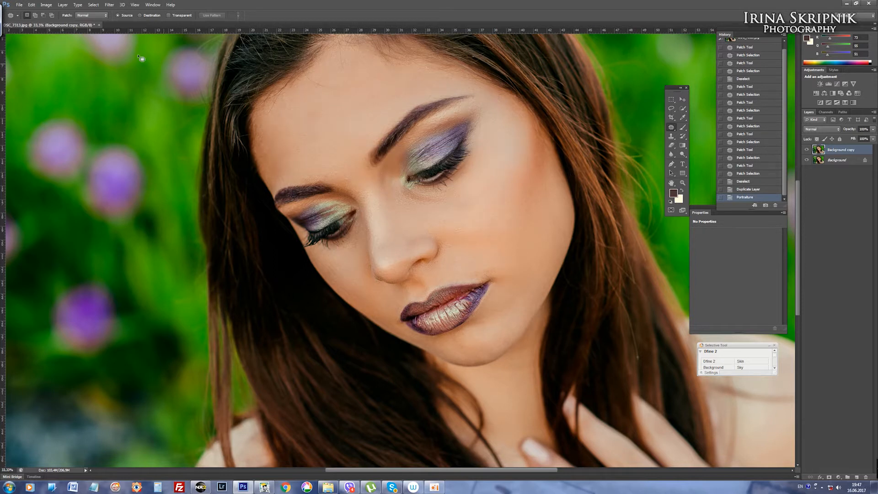
Step: Add 15% uniform monochromatic noise to the smoothed layer
click(110, 5)
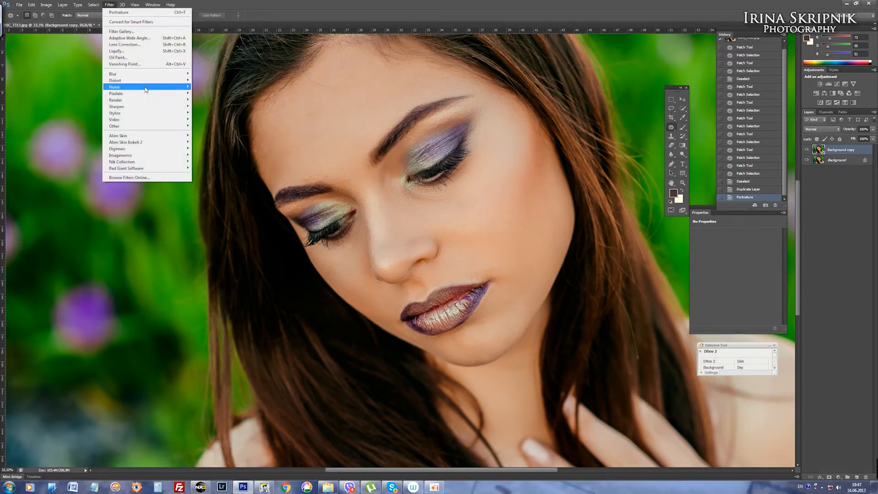
mouse_move(146, 88)
click(205, 87)
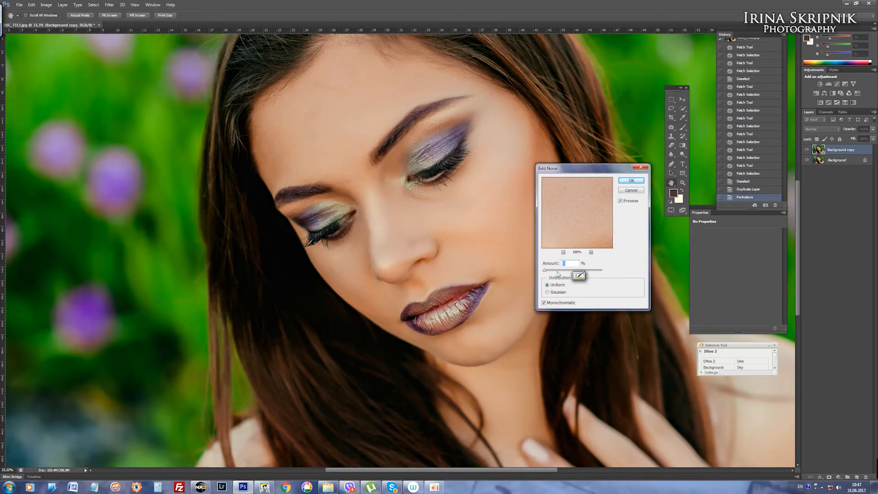
text(15)
click(631, 181)
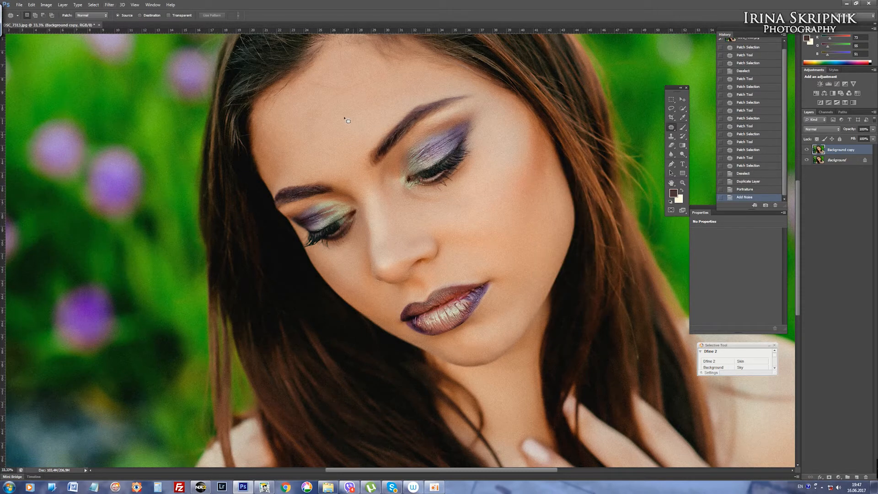
Step: Soften the added noise with a Gaussian Blur of 0.4 pixels radius
click(109, 4)
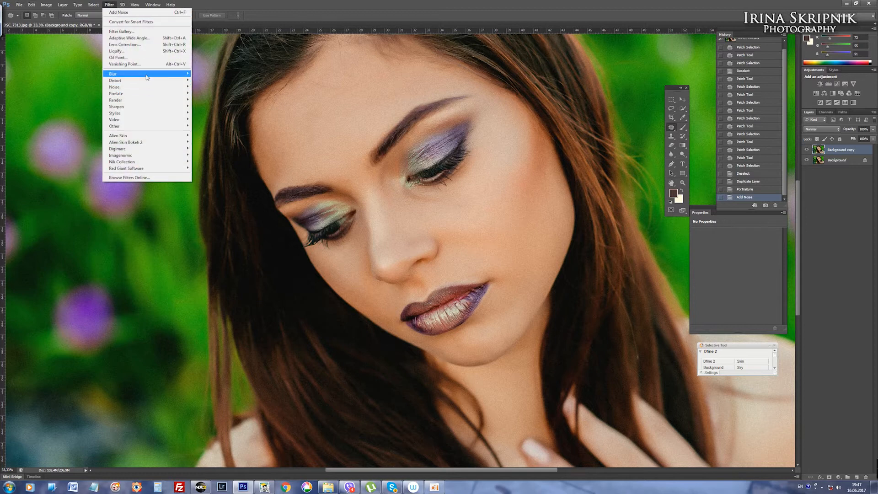
mouse_move(150, 78)
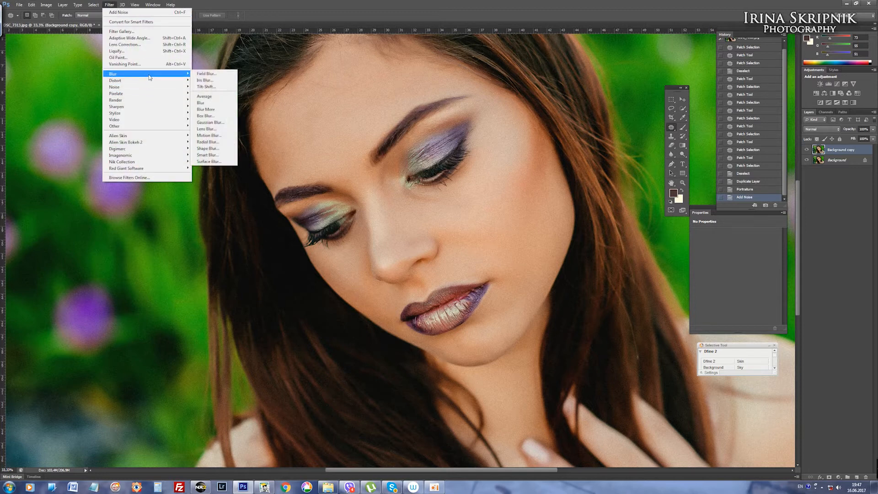
click(210, 122)
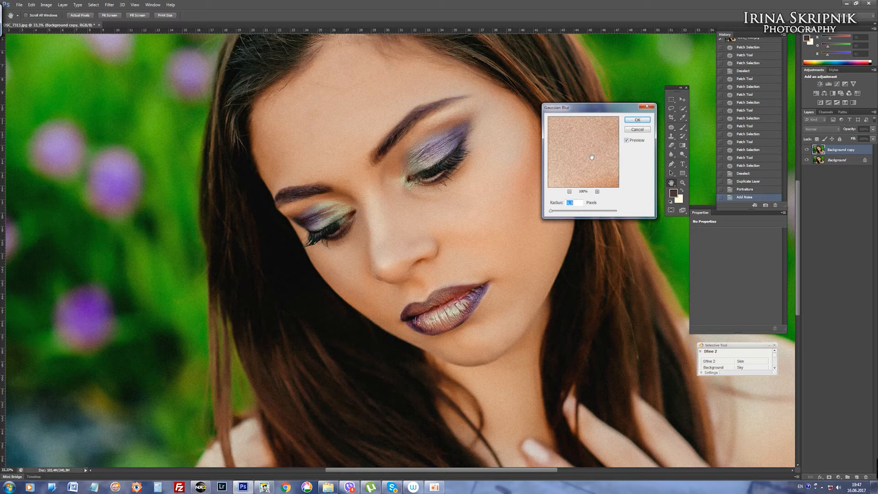
text(0,4)
click(582, 165)
click(638, 120)
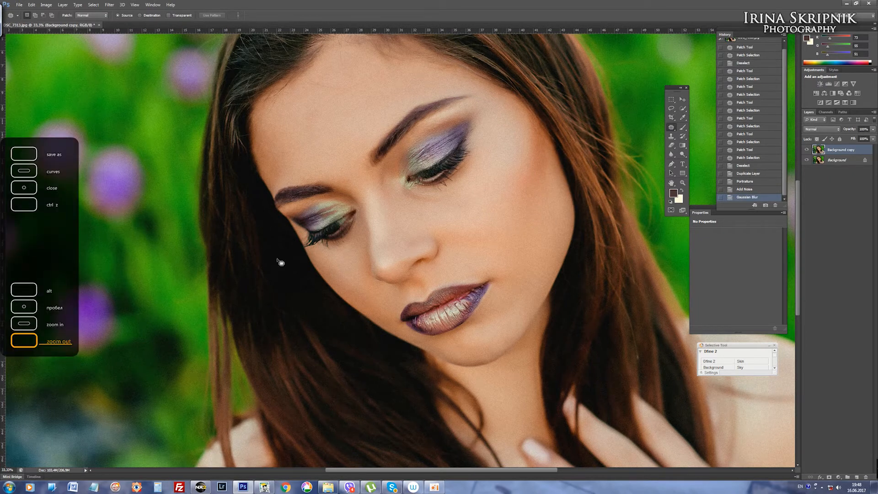
Step: Add a layer mask to the smoothed copy and invert it to black
scroll(402, 311, down, 2)
scroll(499, 280, up, 3)
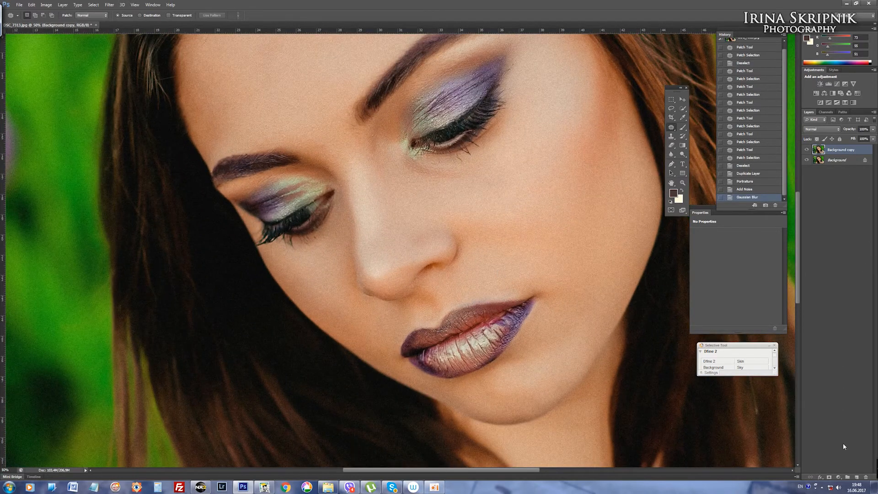
click(829, 478)
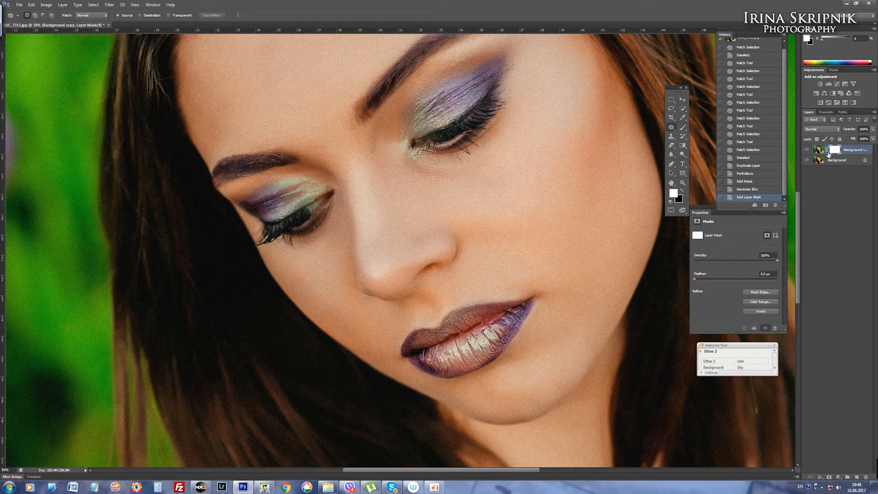
click(758, 312)
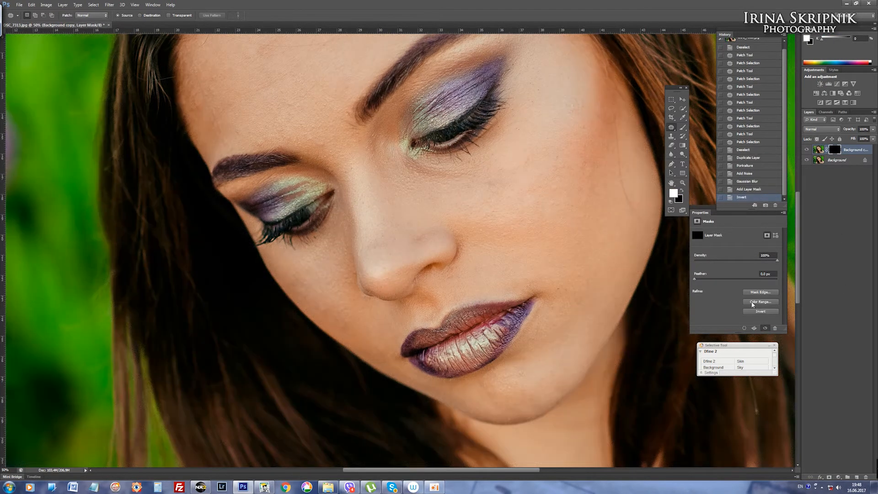
Step: Paint the mask white with the Brush over the forehead and nose bridge to reveal the smoothed skin
click(682, 127)
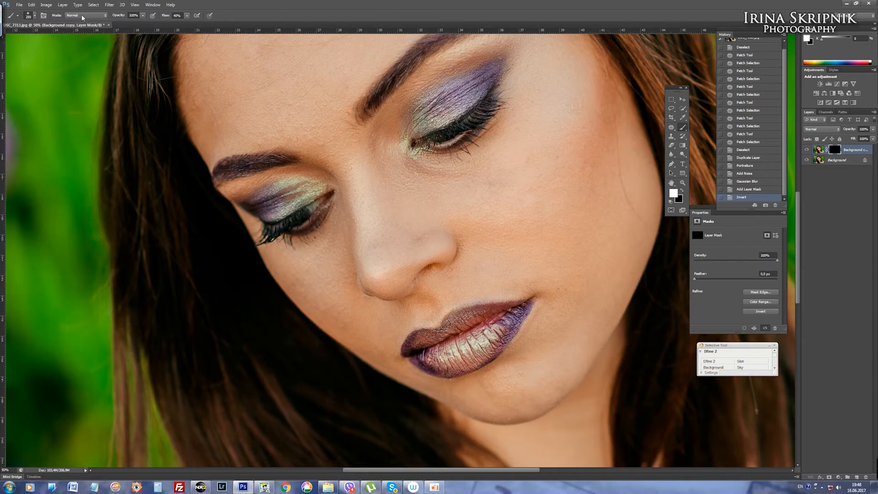
key(ctrl+minus)
key(bracketright)
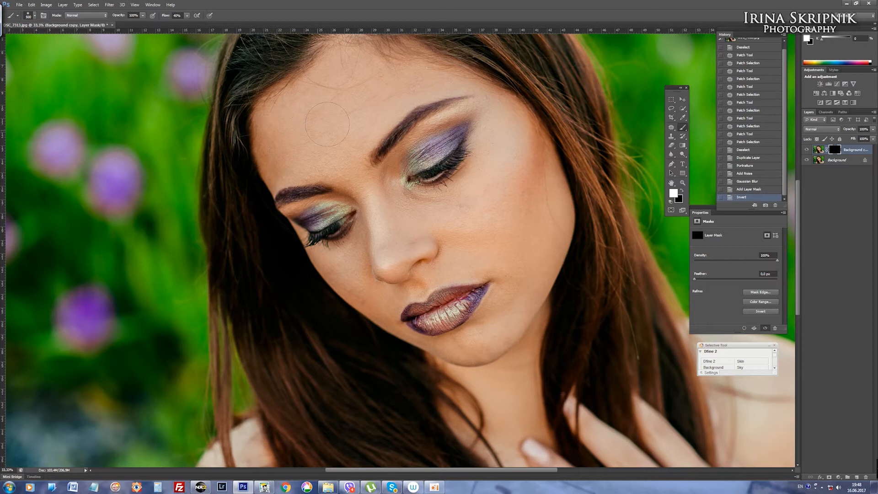
drag(359, 140, 352, 139)
key(bracketleft)
key(bracketleft)
key(bracketleft)
drag(374, 194, 381, 220)
drag(413, 180, 402, 197)
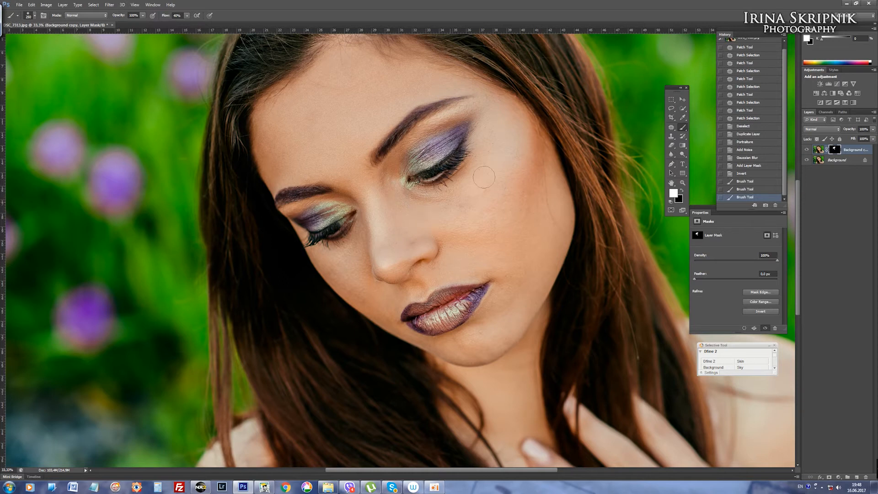
Step: Reveal the smoothing on the temple, upper cheek, shaded jaw and chin by painting the mask white
drag(518, 155, 538, 132)
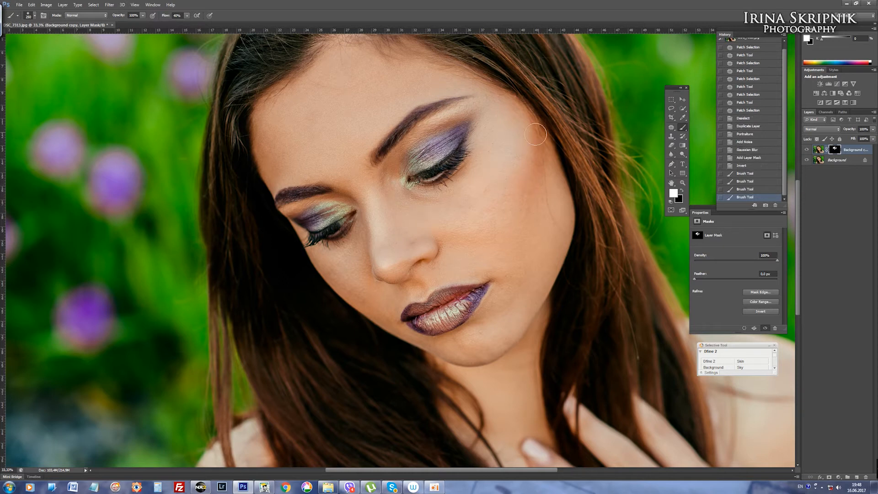
drag(510, 182, 446, 225)
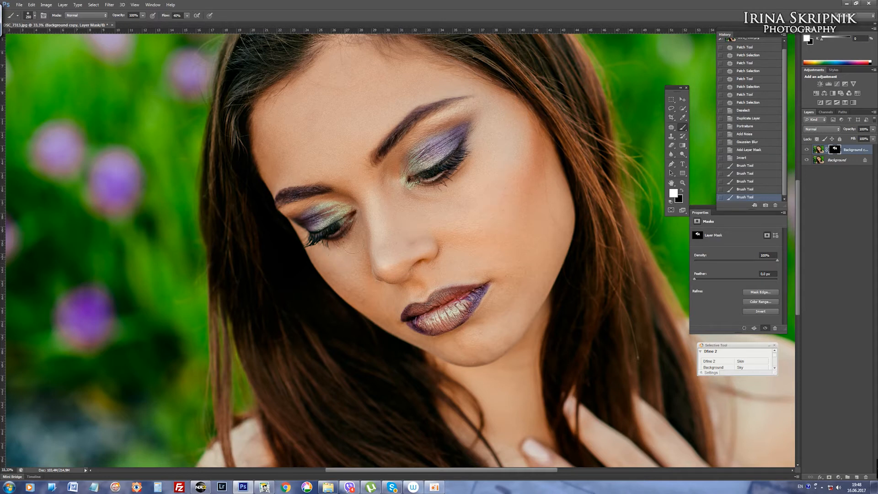
drag(359, 294, 367, 294)
key(bracketleft)
key(bracketleft)
key(bracketleft)
mouse_move(435, 350)
mouse_down()
mouse_move(472, 354)
mouse_move(473, 332)
mouse_up()
Step: Paint the mask white over the nose tip, the lit cheek and the skin under the eye
key(bracketright)
key(bracketright)
key(bracketright)
drag(406, 244, 406, 250)
drag(461, 238, 512, 260)
drag(516, 229, 525, 196)
key(bracketleft)
key(bracketleft)
key(bracketleft)
drag(457, 206, 479, 199)
Step: Enlarge the brush and reveal the smoothed skin on the neck, shoulders and hand in the mask
key(ctrl+minus)
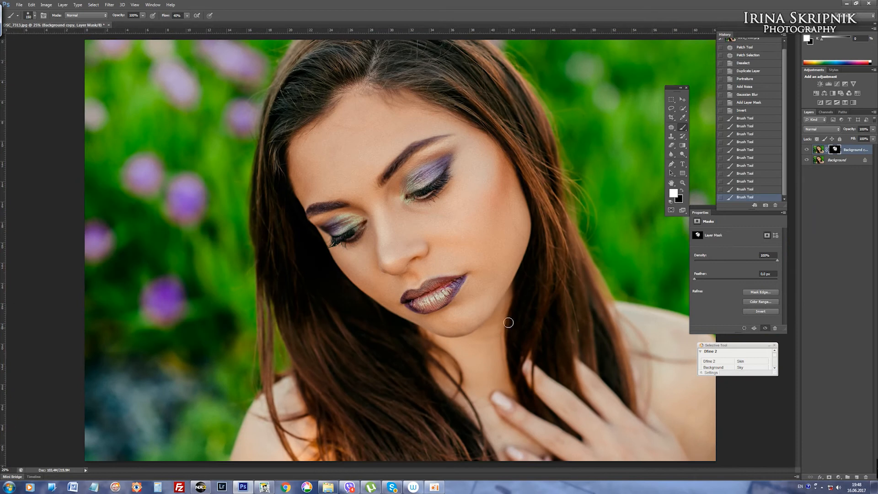
key(bracketright)
key(bracketright)
key(bracketright)
key(bracketright)
key(bracketright)
key(bracketright)
drag(501, 339, 438, 382)
drag(300, 410, 292, 403)
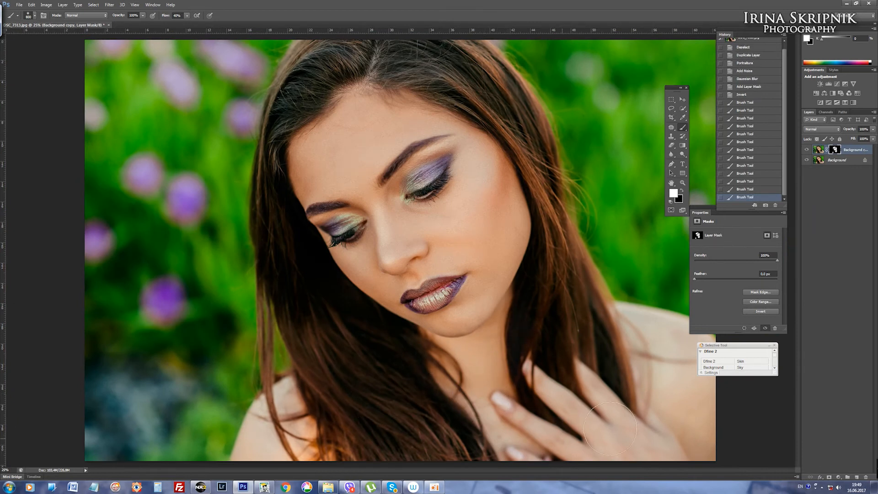
drag(598, 323, 613, 361)
Step: Paint the mask white along the outer edge of the lit cheek and beside the nostril
key(ctrl+plus)
mouse_move(569, 190)
mouse_down()
mouse_move(556, 289)
mouse_move(542, 307)
mouse_up()
key(bracketleft)
key(bracketleft)
key(bracketleft)
click(426, 235)
drag(427, 234, 445, 238)
Step: Reveal the smoothing under the eyebrow and around the eyelids with a much smaller brush
key(bracketleft)
key(bracketleft)
key(bracketleft)
key(bracketleft)
key(bracketleft)
key(bracketleft)
mouse_move(393, 164)
mouse_down()
mouse_move(421, 128)
mouse_move(462, 116)
mouse_up()
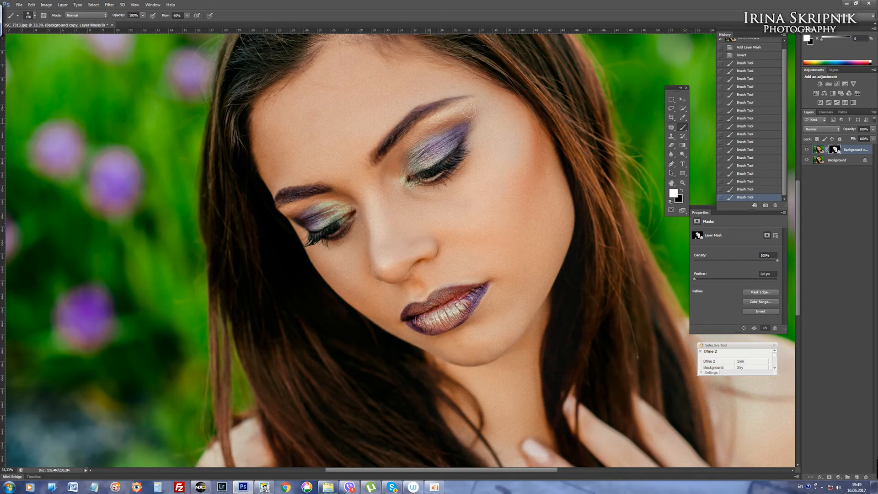
drag(303, 214, 328, 211)
key(ctrl+minus)
key(ctrl+minus)
key(ctrl+plus)
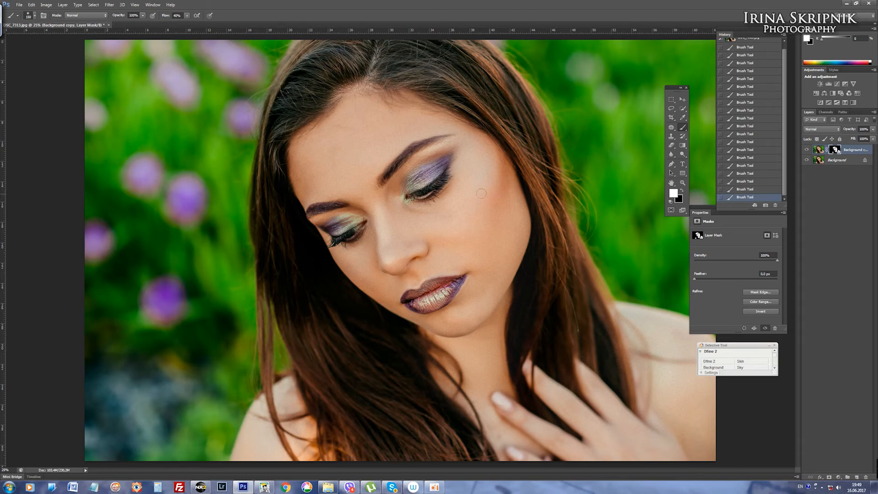
Step: Stamp all visible layers into a new layer and set the Dodge Tool to Highlights at 2% exposure
click(683, 155)
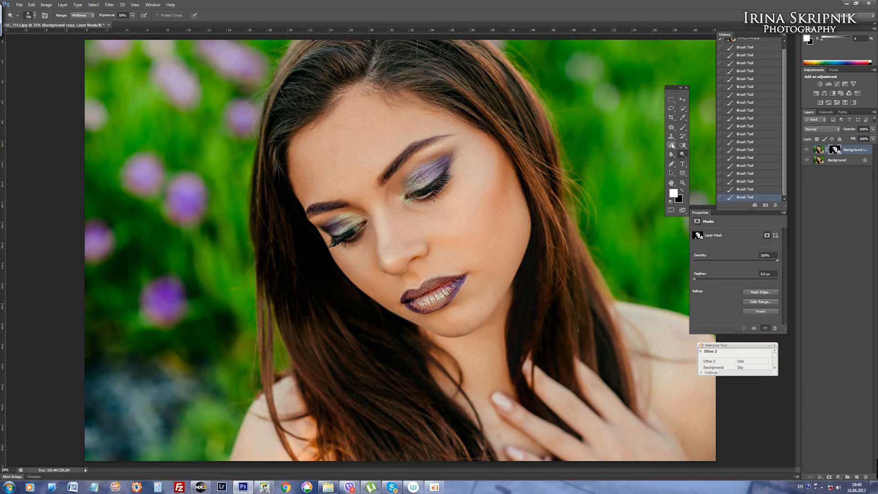
key(ctrl+shift+alt+e)
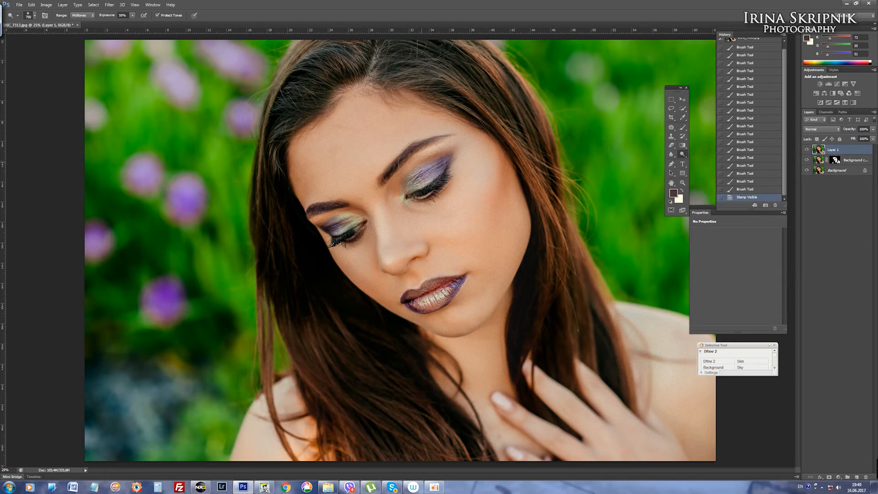
click(79, 16)
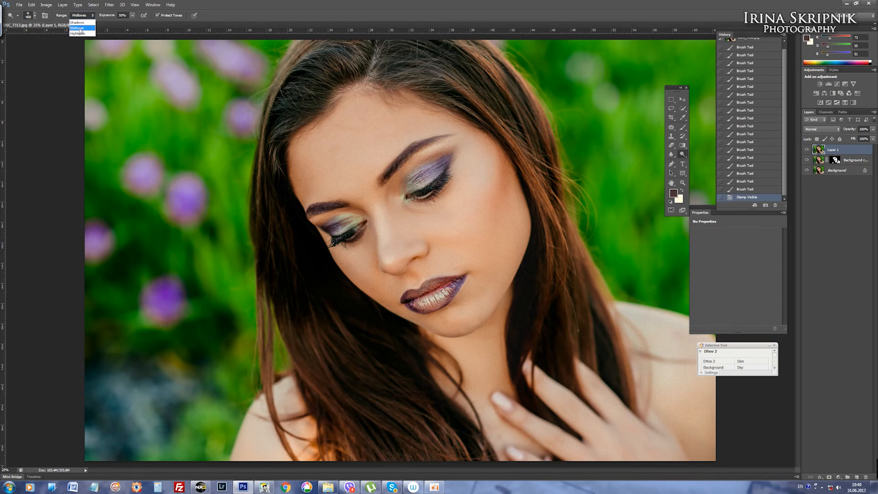
click(81, 36)
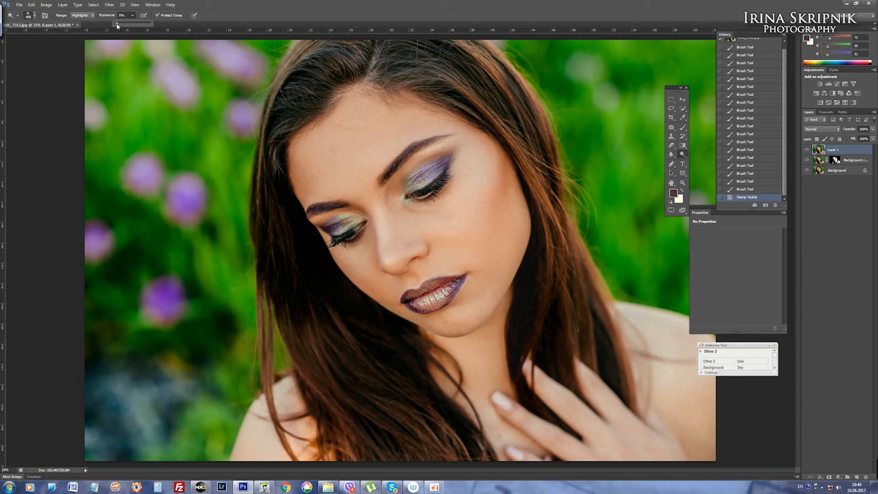
drag(117, 24, 116, 24)
click(214, 15)
Step: Dodge the highlights along the nose bridge, the eyelid and the brow bone with a reduced brush
key(bracketleft)
key(bracketleft)
key(bracketleft)
drag(378, 206, 385, 242)
drag(379, 210, 385, 242)
mouse_move(320, 220)
mouse_down()
mouse_move(338, 208)
mouse_move(324, 218)
mouse_up()
drag(432, 149, 452, 141)
Step: Brighten the contour above the upper lip and around the mouth corner with a small Dodge brush
key(bracketleft)
key(bracketleft)
key(bracketleft)
key(bracketleft)
key(bracketleft)
key(bracketleft)
key(bracketright)
mouse_move(408, 276)
mouse_down()
mouse_move(413, 285)
mouse_move(425, 281)
mouse_up()
drag(428, 279, 441, 276)
drag(446, 275, 465, 272)
drag(460, 272, 451, 305)
Step: Dodge the cheekbone highlight beside the outer eye with an enlarged brush
key(bracketright)
key(bracketright)
key(bracketright)
key(bracketright)
key(bracketright)
key(bracketright)
key(bracketright)
key(bracketright)
key(bracketright)
key(bracketright)
key(bracketright)
mouse_move(480, 171)
mouse_down()
mouse_move(502, 145)
mouse_move(496, 151)
mouse_up()
key(bracketleft)
key(bracketleft)
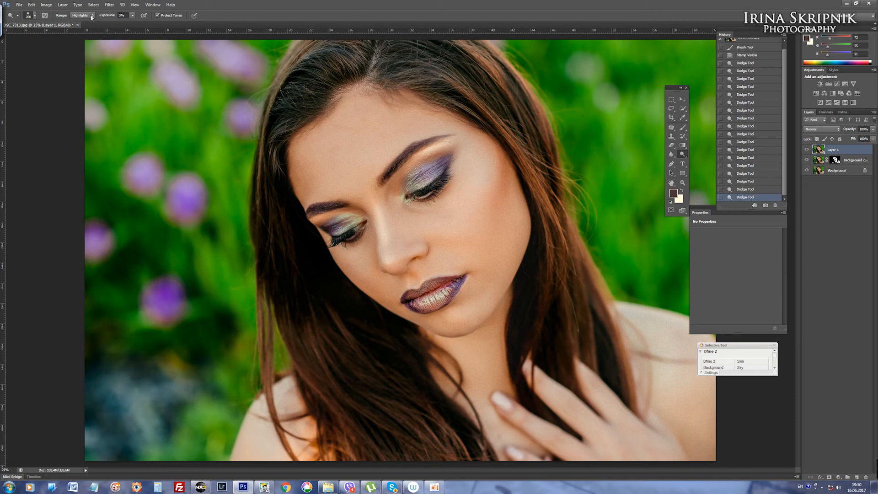
Step: Switch to the Burn Tool with its range on Shadows and reduce its exposure to a few percent
click(686, 156)
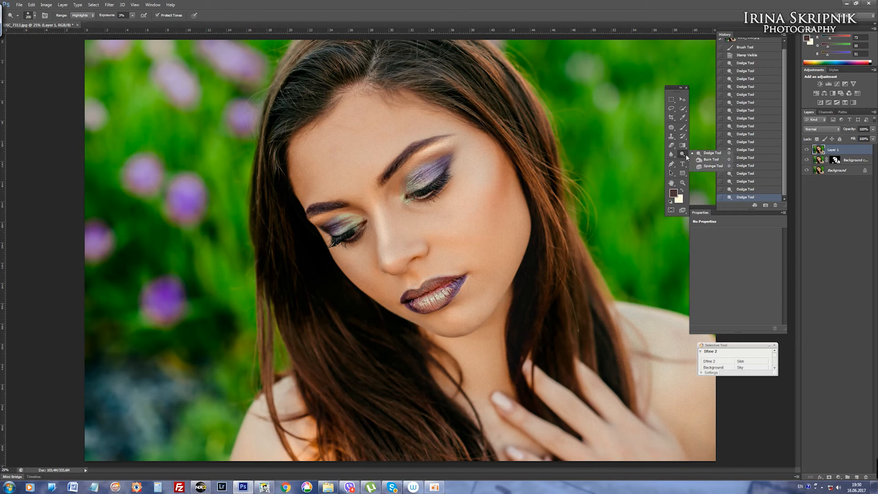
click(696, 160)
click(80, 15)
click(83, 18)
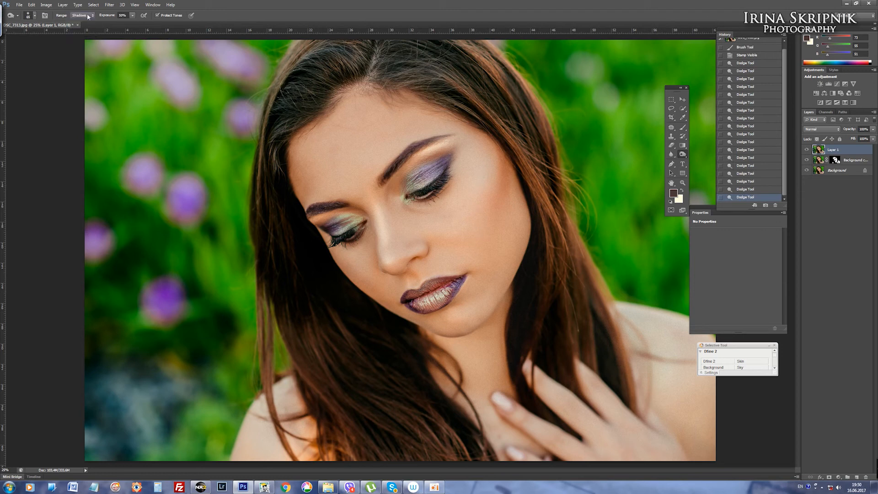
click(132, 16)
click(211, 16)
Step: Burn the nose's side and underside, and darken the cheek contour and forehead hairline with an enlarged brush
drag(368, 213, 375, 226)
drag(410, 263, 417, 258)
key(bracketright)
key(bracketright)
key(bracketright)
mouse_move(494, 151)
mouse_down()
mouse_move(502, 162)
mouse_move(482, 204)
mouse_up()
drag(303, 126, 348, 72)
Step: Burn the shadows beside the nose bridge, under the inner brow and along the outer eyelid crease
drag(361, 215, 358, 207)
drag(394, 182, 402, 175)
drag(451, 150, 429, 157)
mouse_move(449, 152)
mouse_down()
mouse_move(425, 158)
mouse_move(437, 160)
mouse_up()
Step: Deepen the eyeshadow at the outer eyelid and the lip edge near the mouth corner with a reduced Burn brush
key(bracketleft)
key(bracketleft)
drag(450, 158, 434, 161)
drag(464, 277, 450, 297)
drag(462, 279, 445, 302)
Step: Burn the facial contour from the chin up to the upper forehead with an enlarged brush
key(bracketright)
key(bracketright)
key(bracketright)
key(bracketright)
key(bracketright)
mouse_move(420, 333)
mouse_down()
mouse_move(293, 181)
mouse_move(320, 107)
mouse_move(430, 91)
mouse_up()
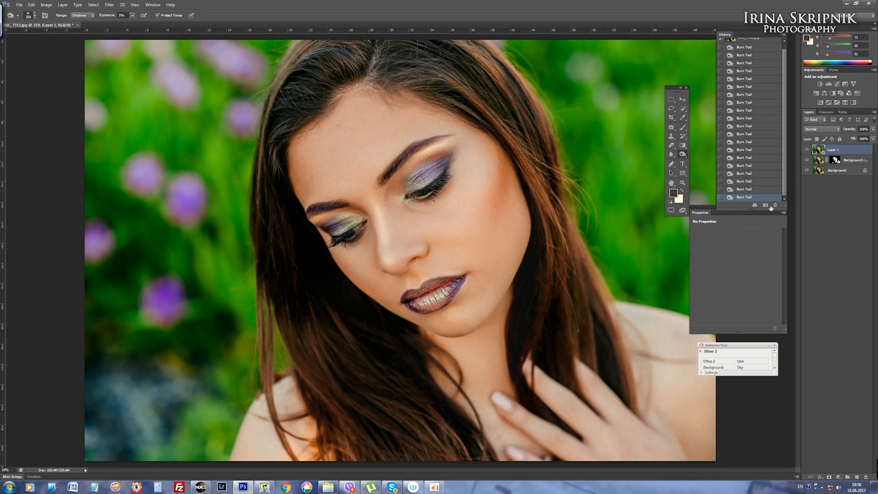
Step: Compare the retouched portrait with the original by repeatedly showing only the Background layer and restoring the others
alt+click(807, 171)
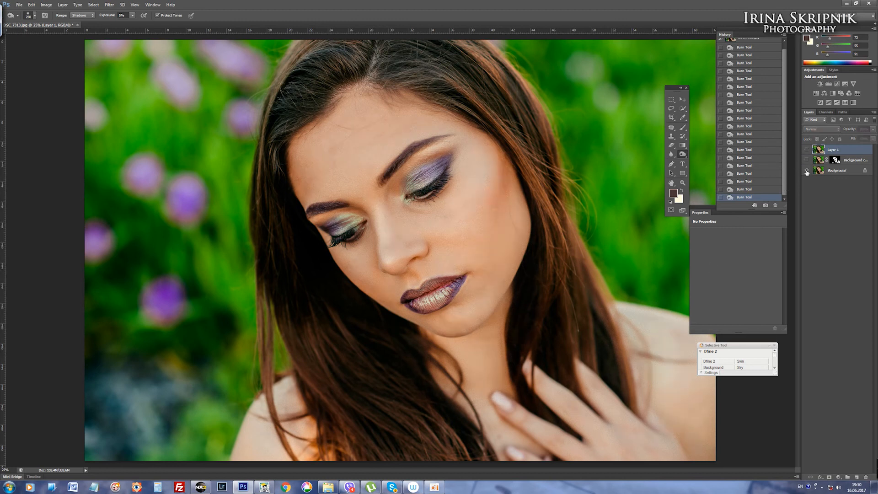
alt+click(807, 171)
alt+click(807, 171)
alt+click(807, 171)
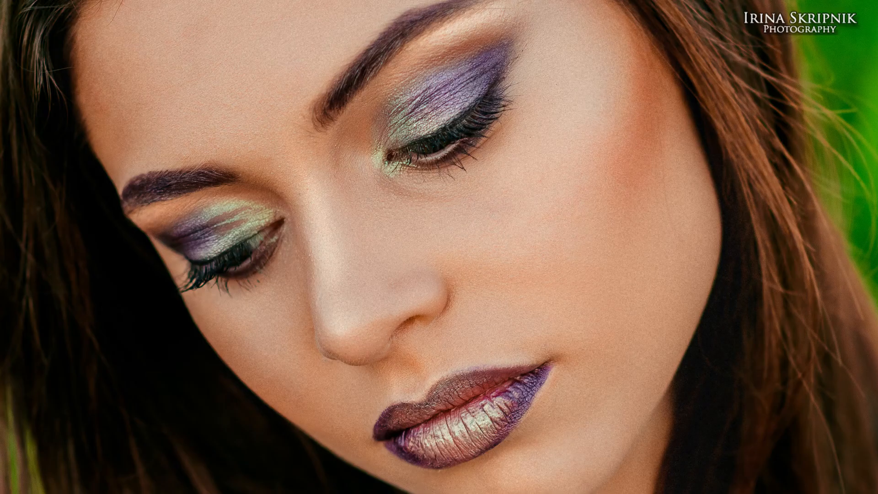